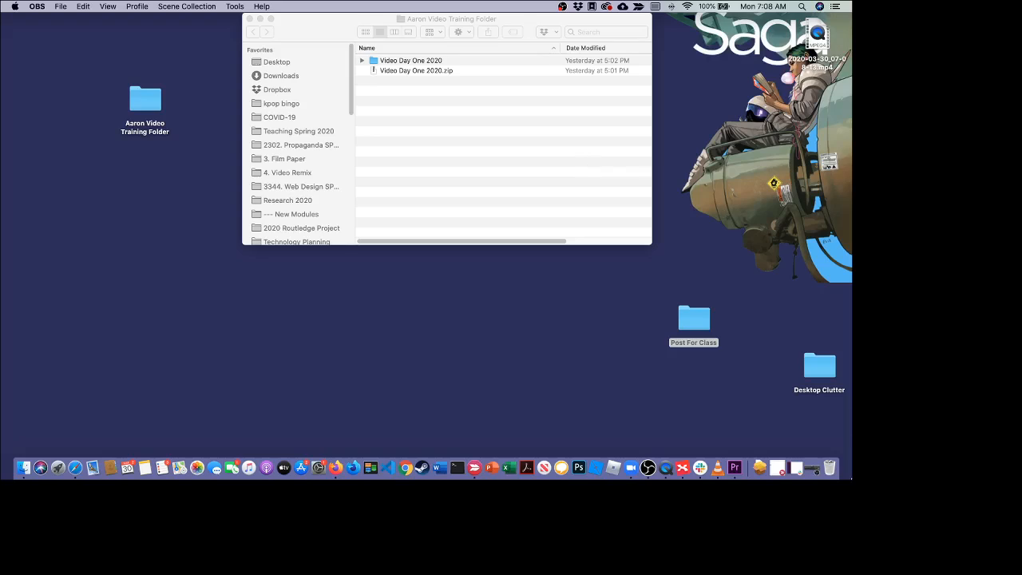
Switch to Premiere Pro and start a new project named media-text-practice-video.
left_click(733, 468)
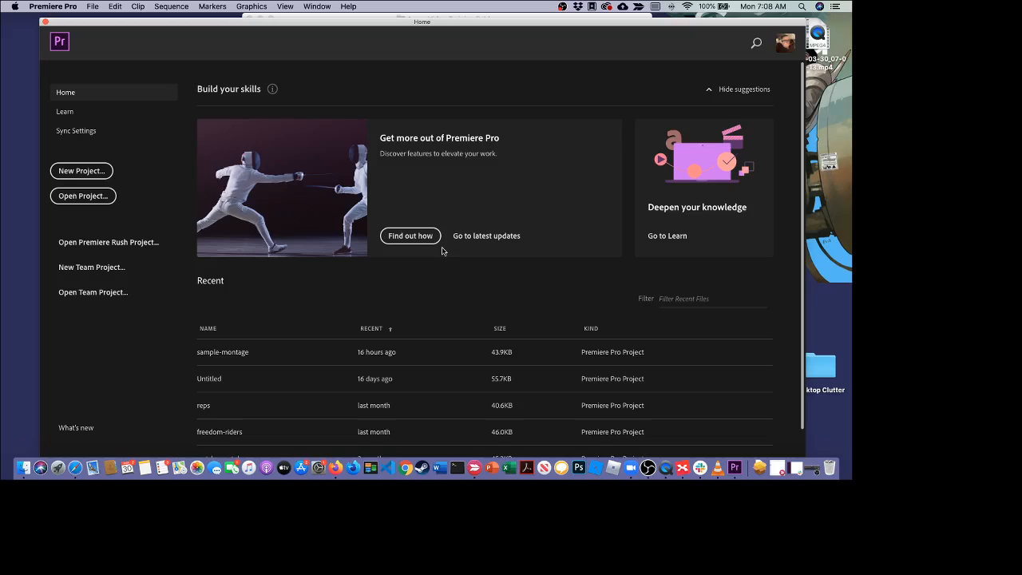
left_click(86, 168)
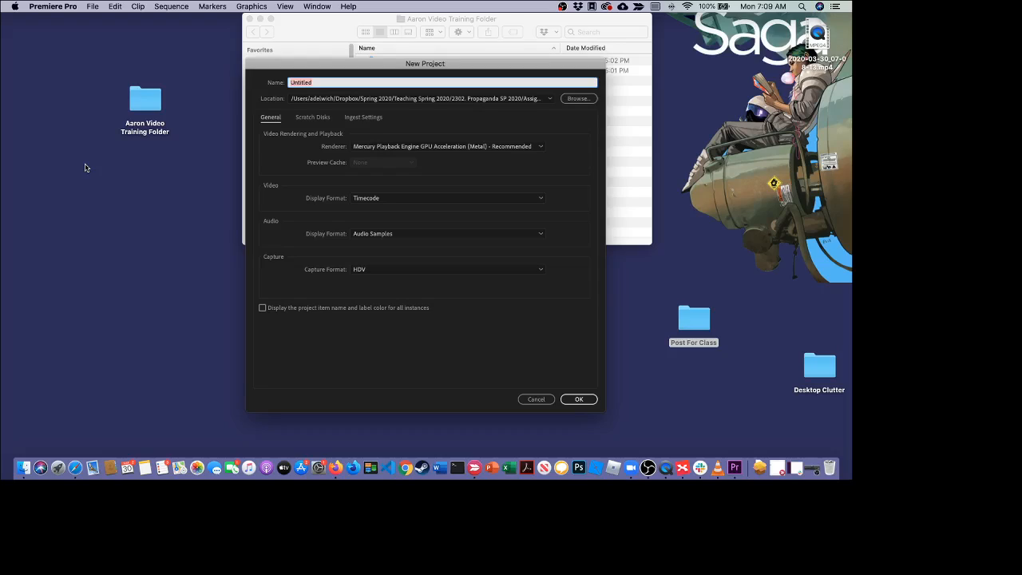
type("media-text-practice-video")
Set the project location to the video training folder on the Desktop and create the project.
left_click(342, 99)
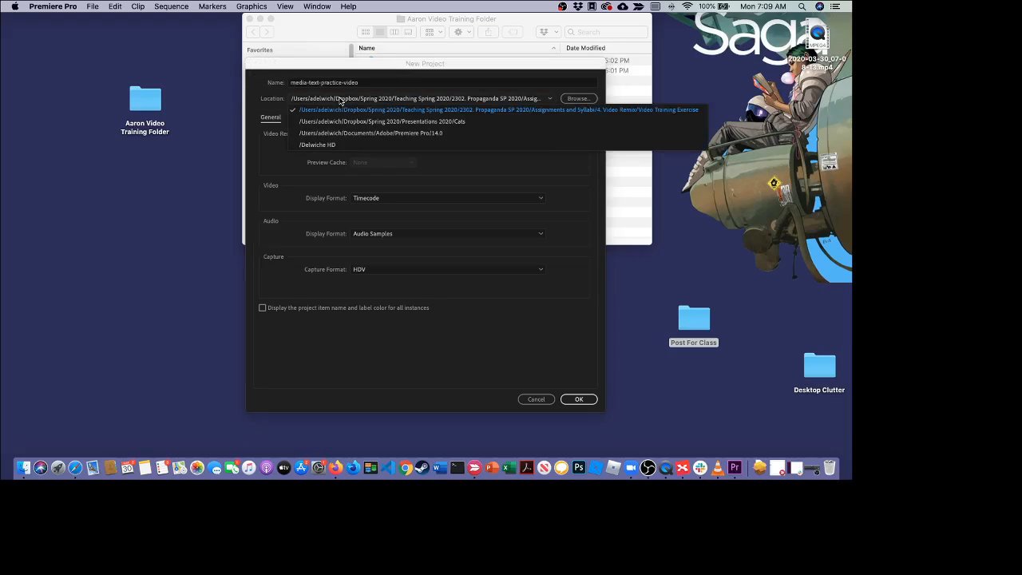
left_click(554, 72)
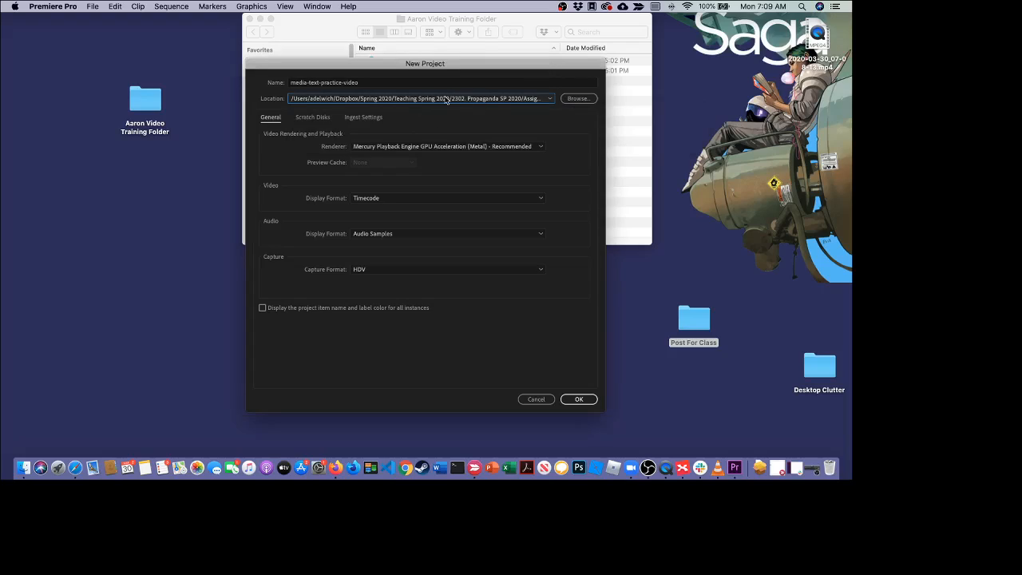
left_click(578, 99)
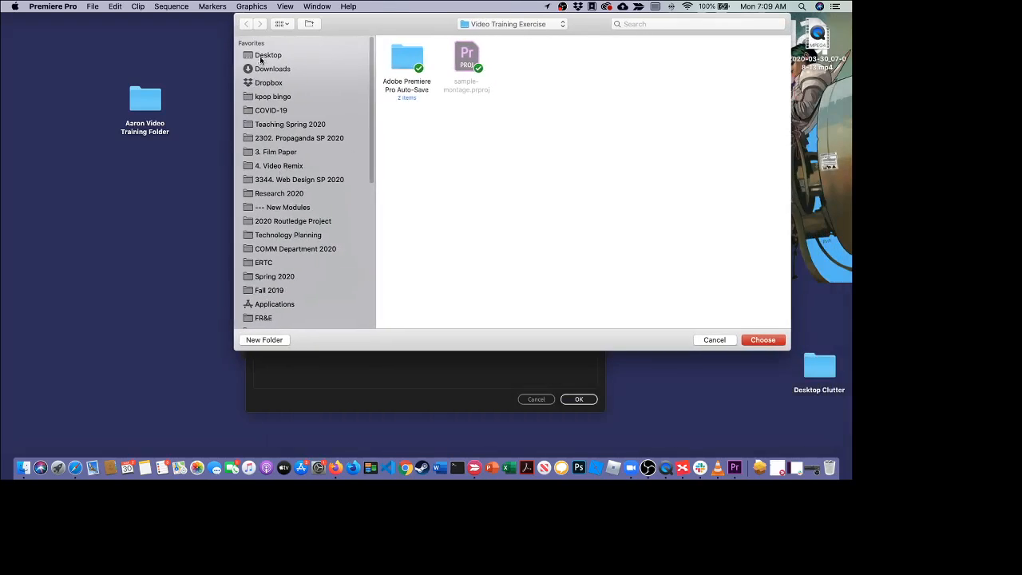
left_click(262, 56)
double_click(409, 58)
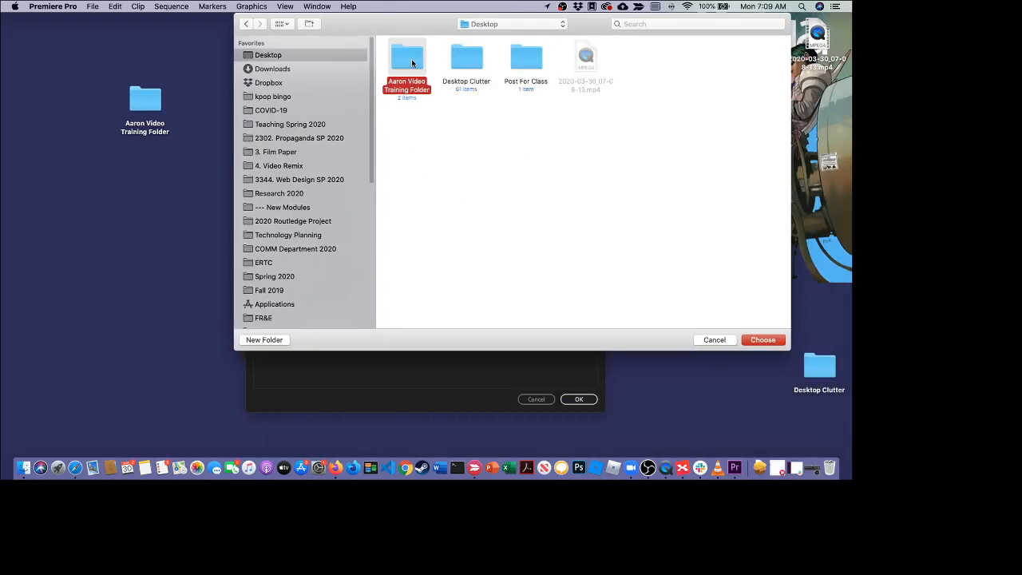
left_click(760, 340)
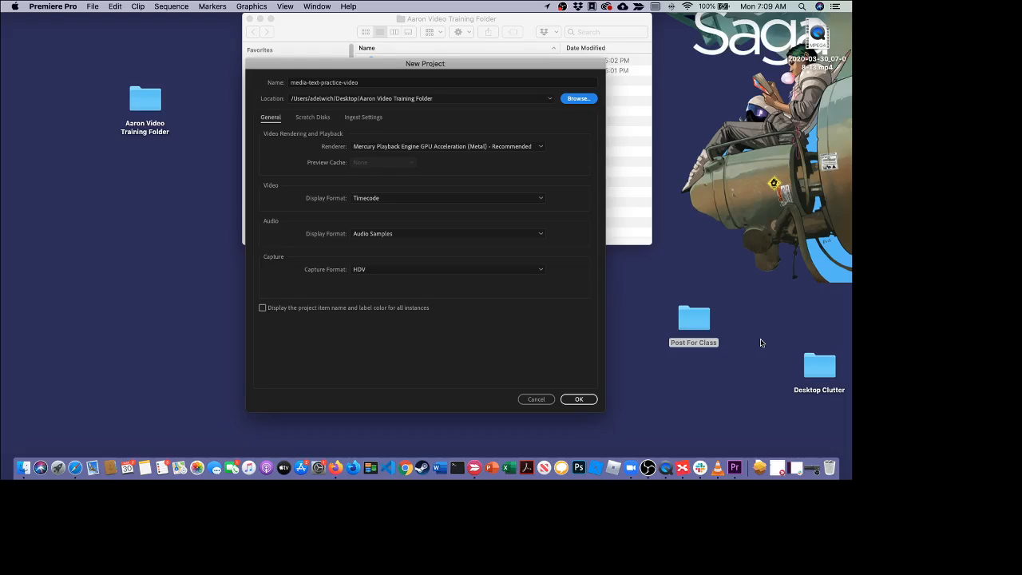
left_click(579, 399)
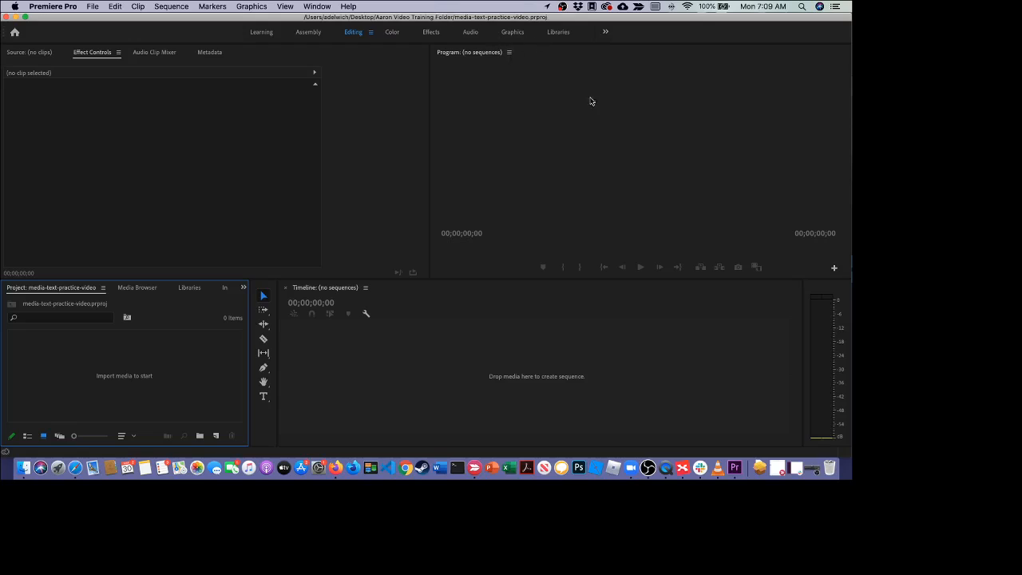
Check in Finder that the training folder holds the new project file, and return to Premiere Pro.
key("super+Tab")
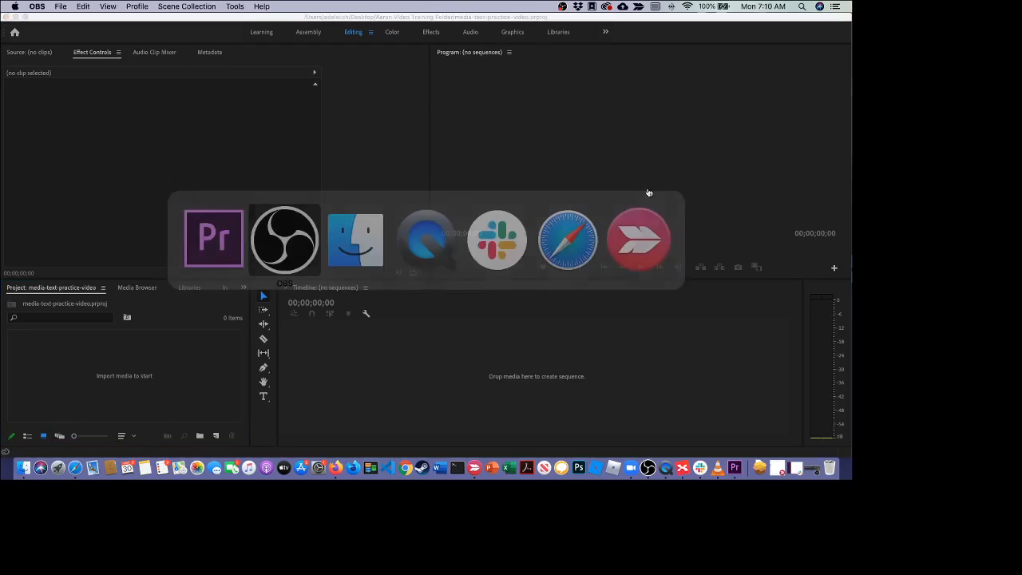
left_click(395, 125)
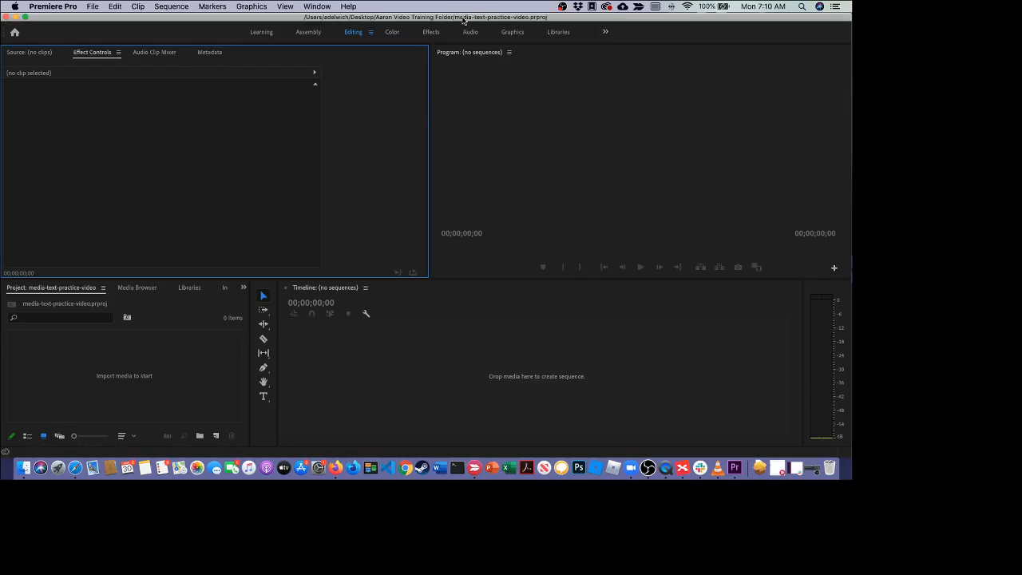
left_click(24, 470)
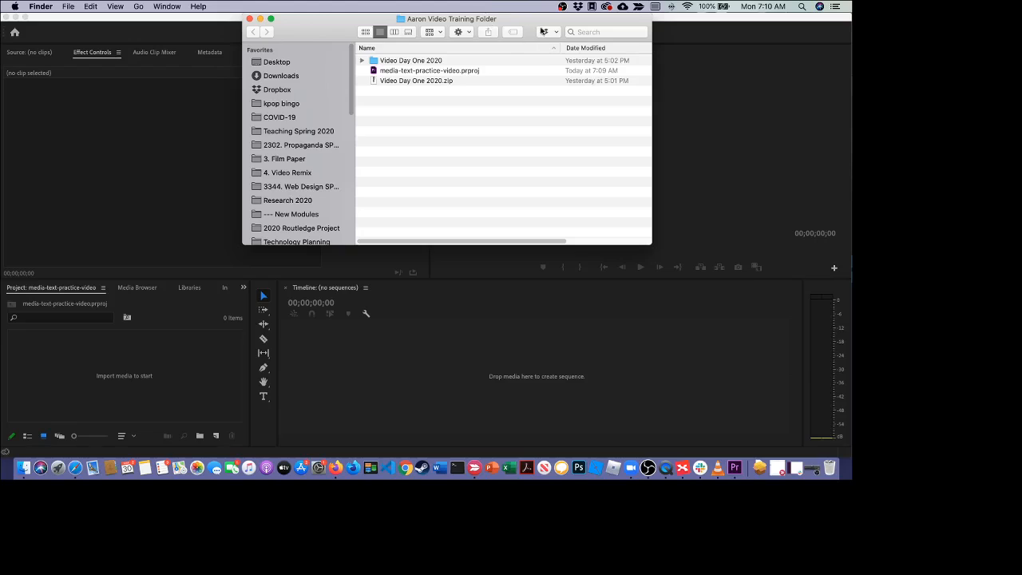
left_click_drag(318, 18, 386, 67)
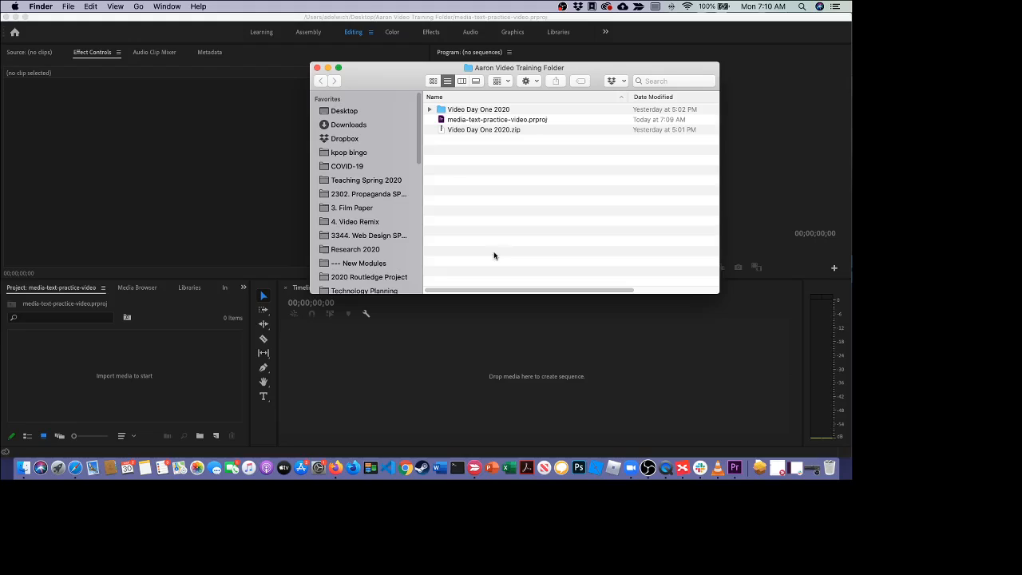
left_click(198, 191)
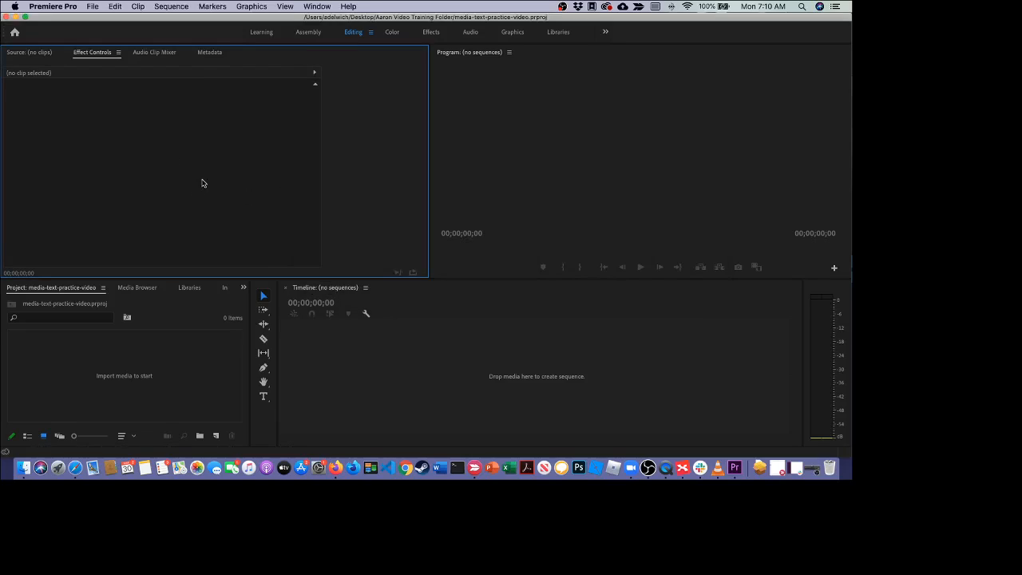
Import all audio and video files from the "a. Kuleshov Video" folder inside Video Day One 2020 in the Desktop training folder.
left_click(93, 7)
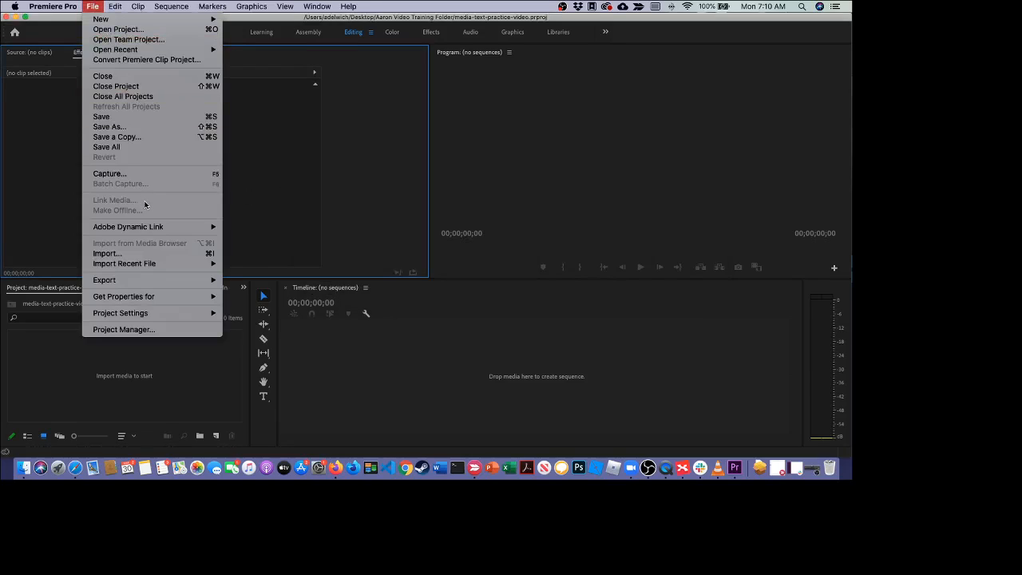
left_click(148, 253)
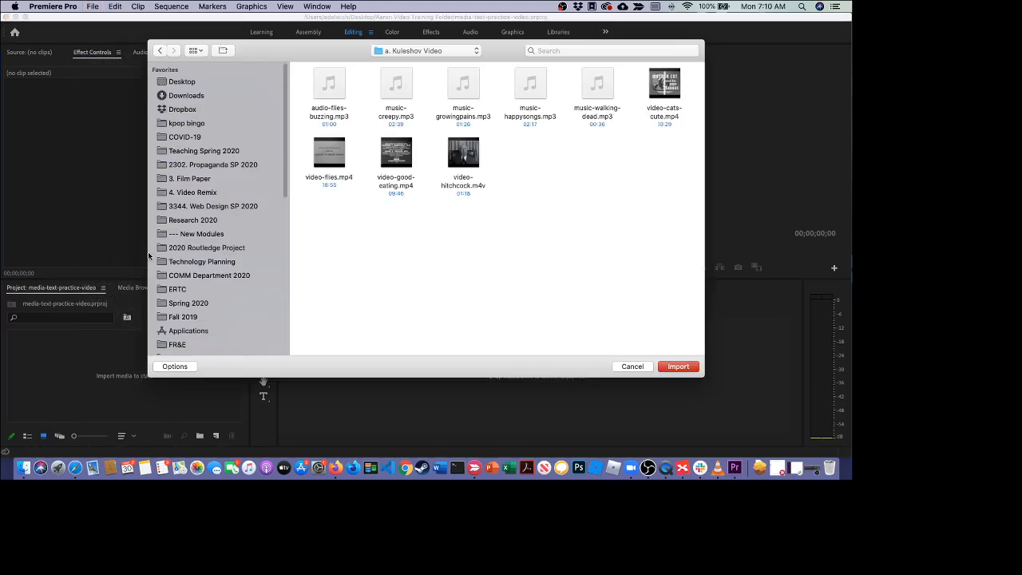
left_click(178, 82)
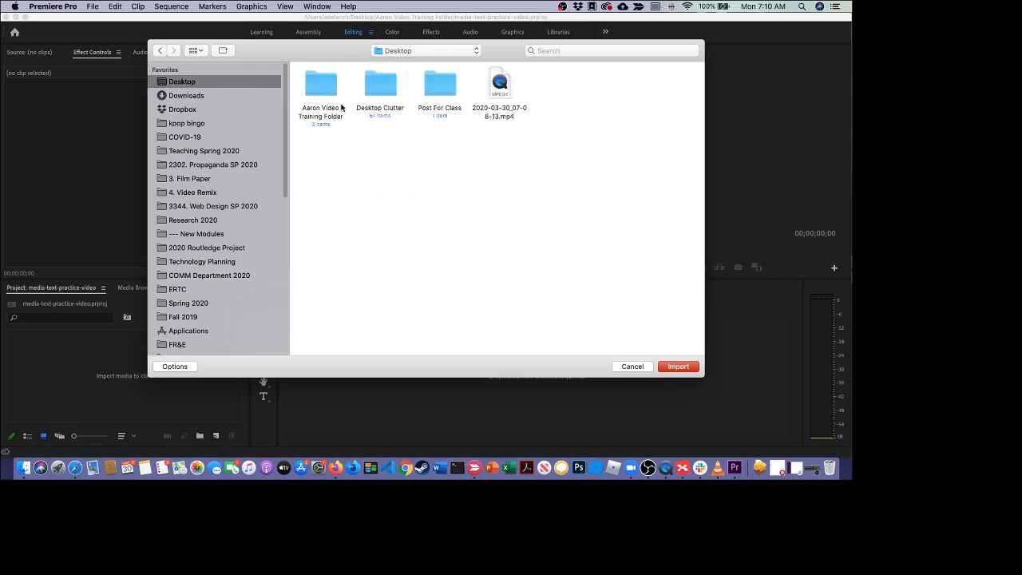
left_click(322, 84)
double_click(322, 84)
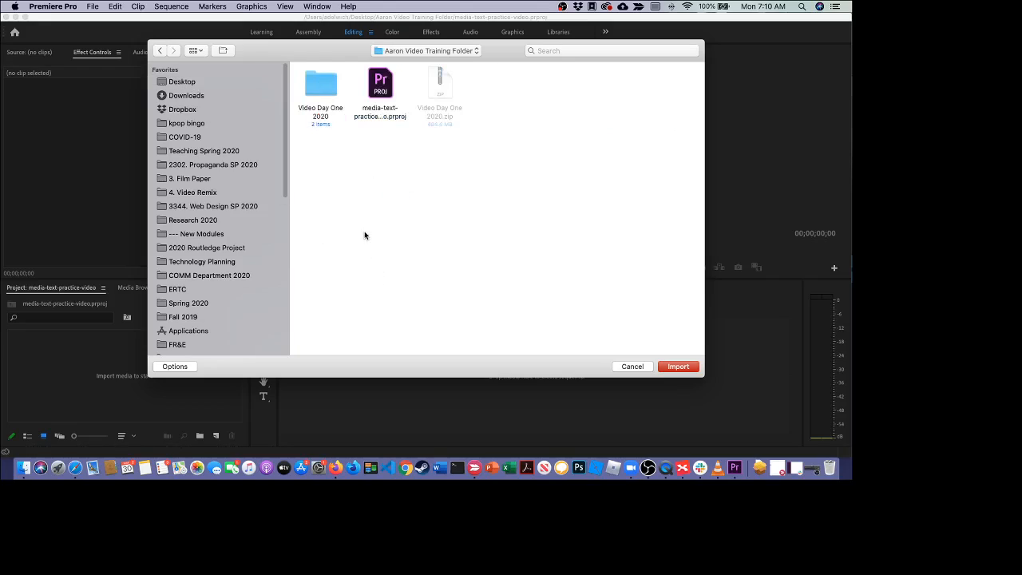
double_click(320, 81)
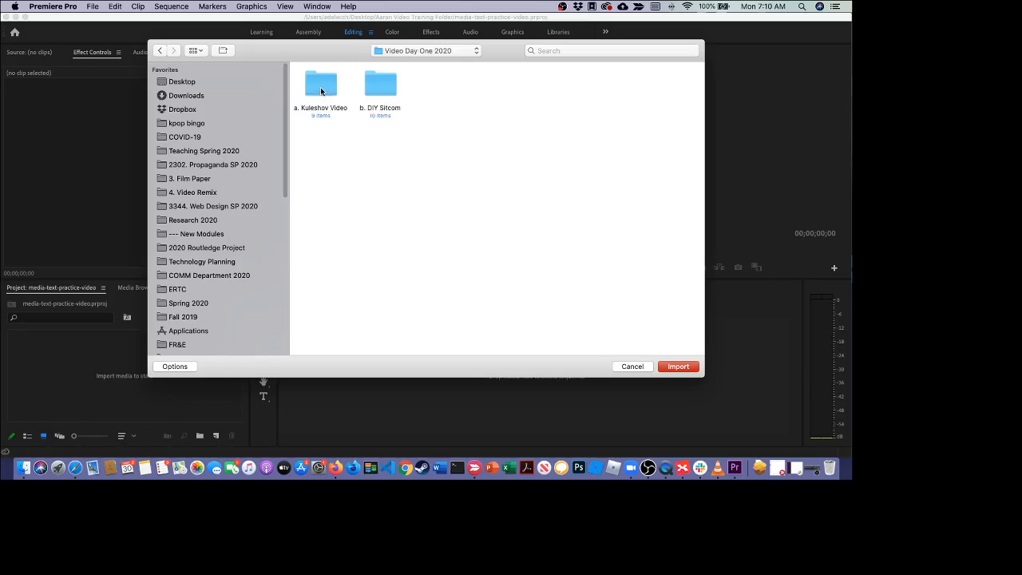
double_click(320, 95)
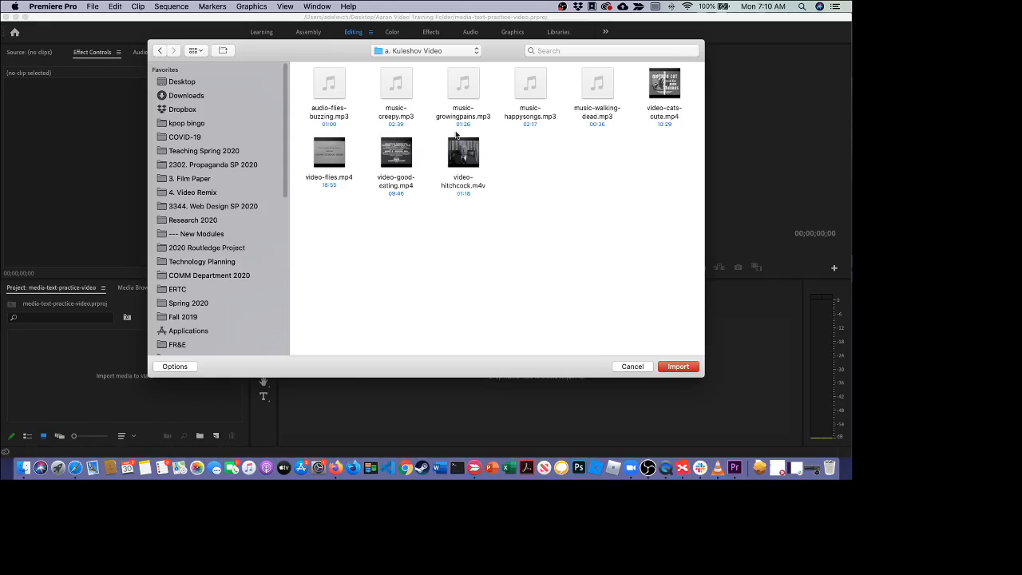
mouse_move(325, 158)
left_click_drag(698, 252, 302, 76)
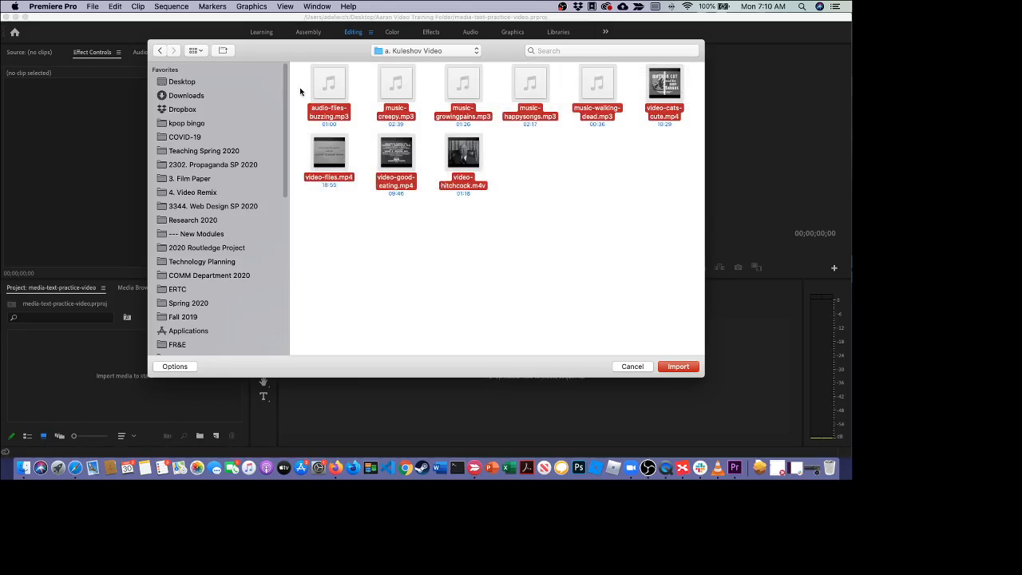
left_click(679, 367)
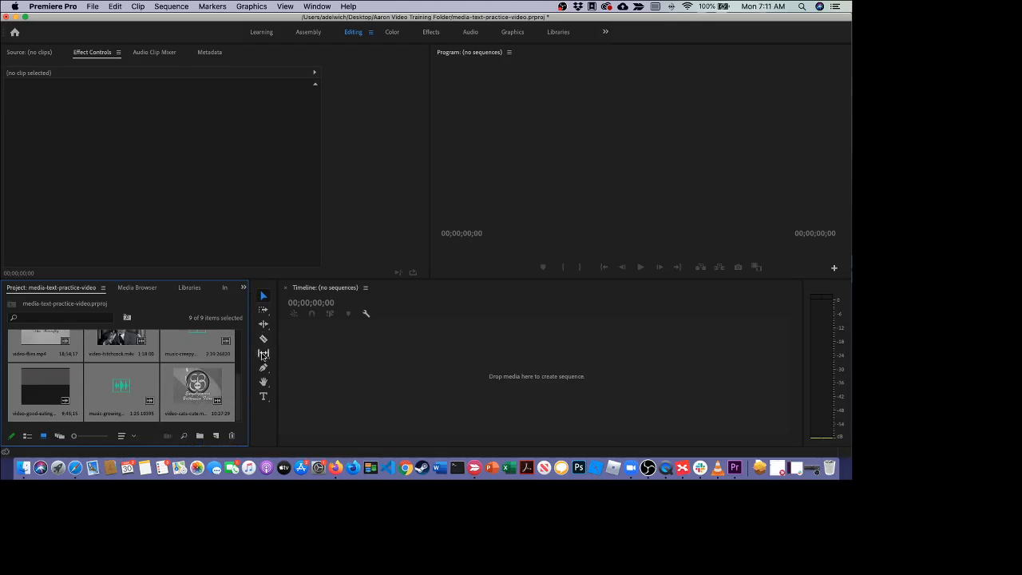
Look through the imported clips as thumbnails and switch the project bin to List View.
scroll(153, 399, "up", 3)
scroll(85, 370, "down", 3)
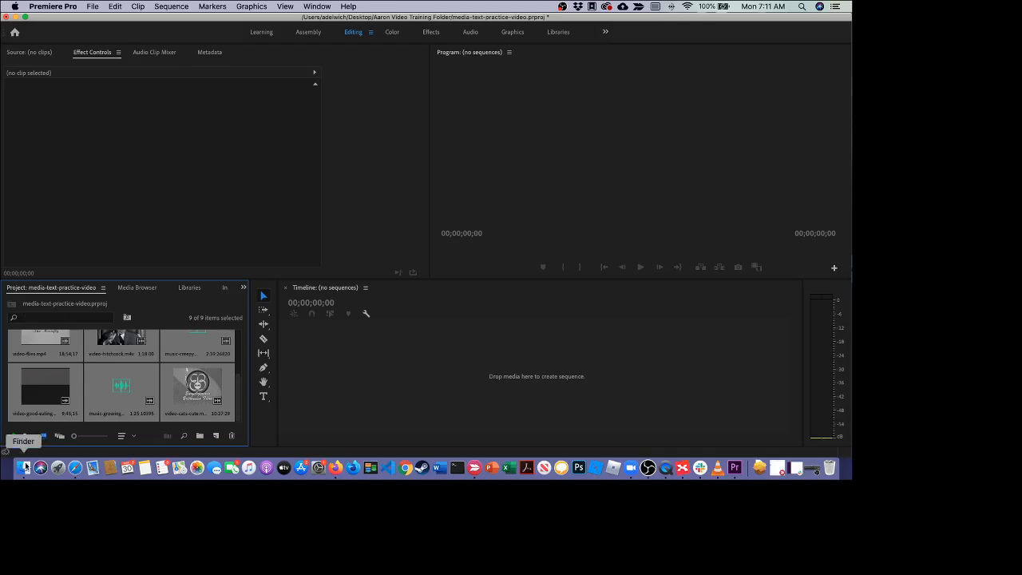
left_click(28, 437)
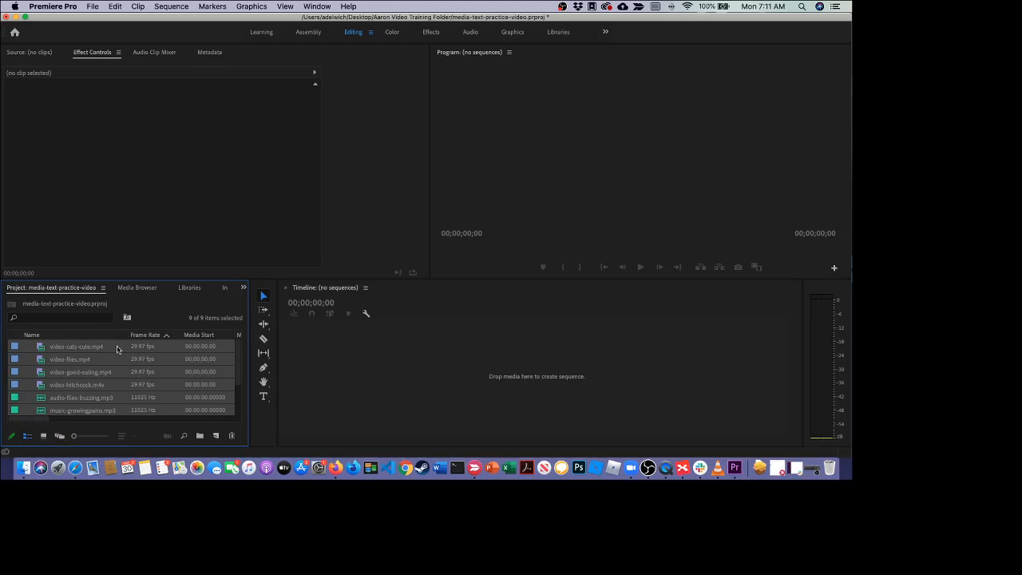
left_click(44, 435)
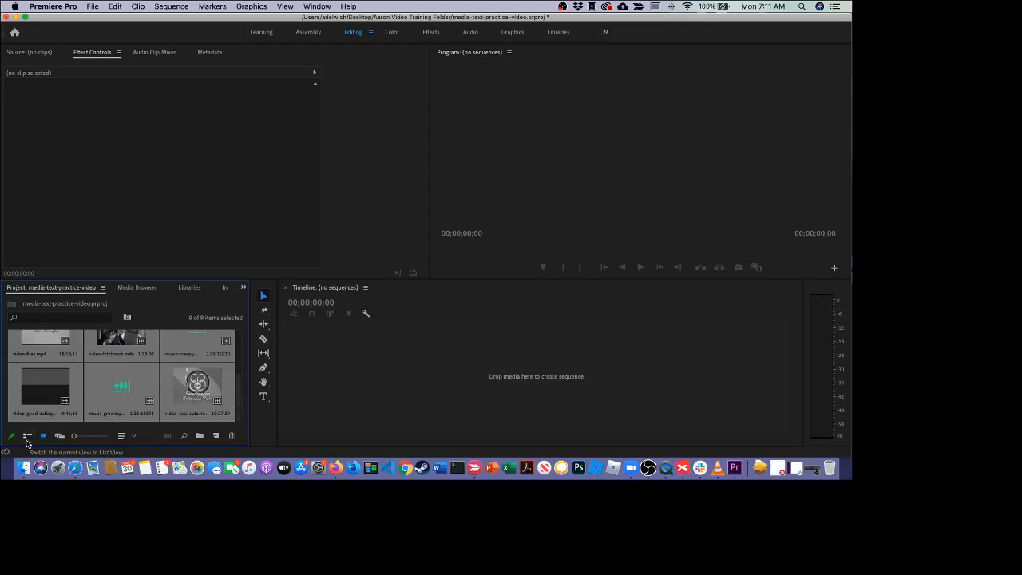
left_click(28, 436)
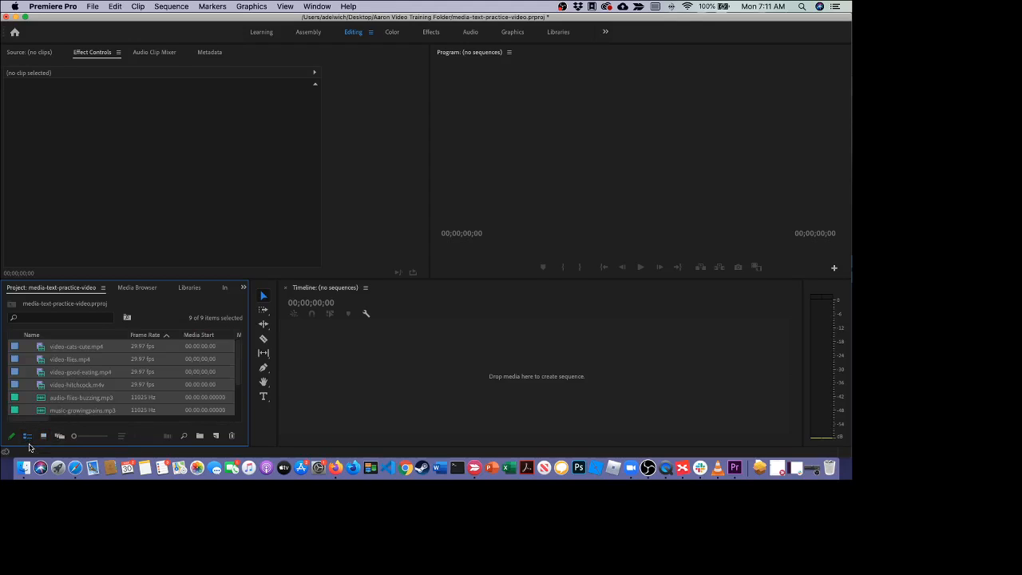
Save the project with the imported media.
left_click(92, 6)
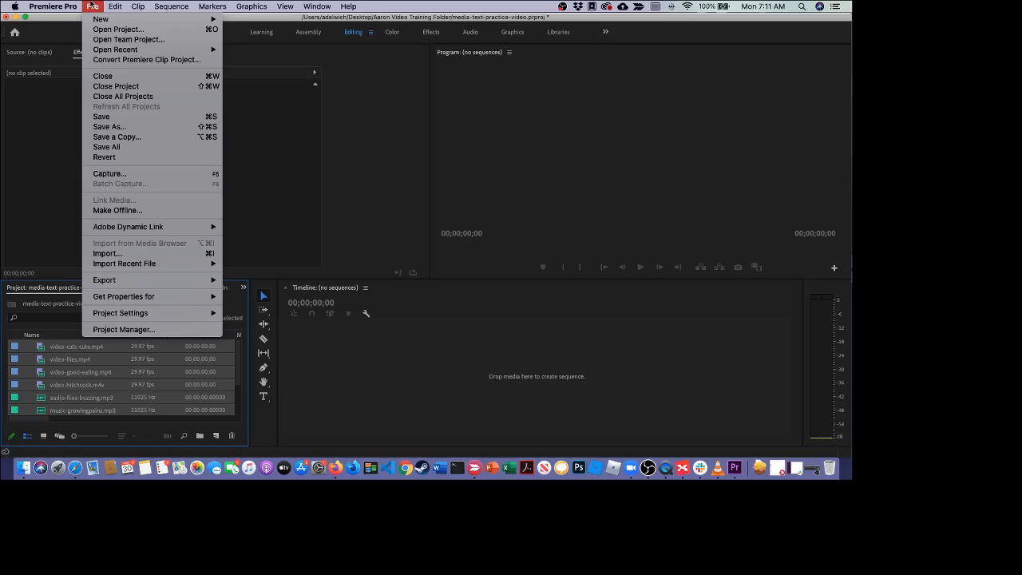
left_click(132, 117)
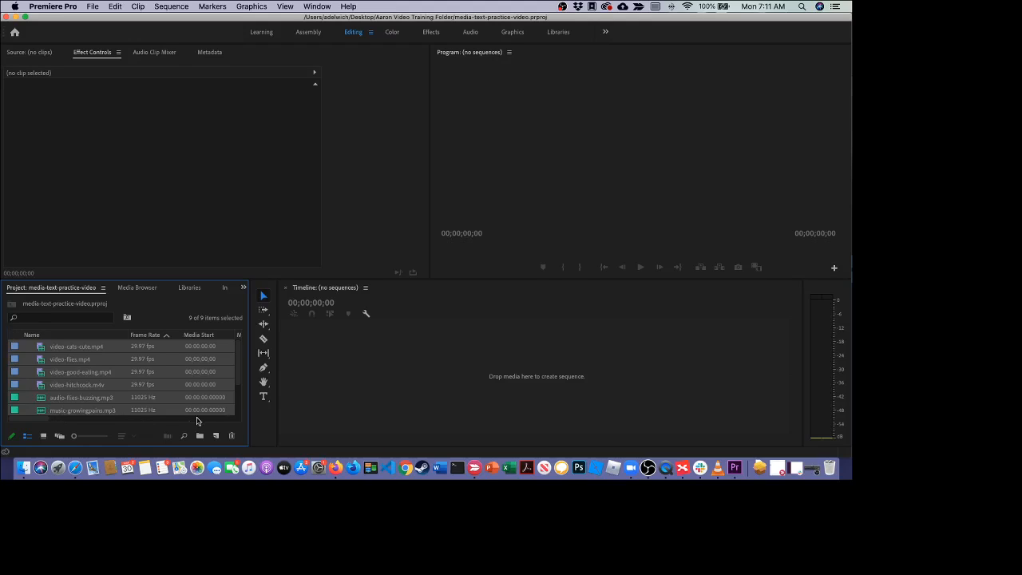
left_click(648, 468)
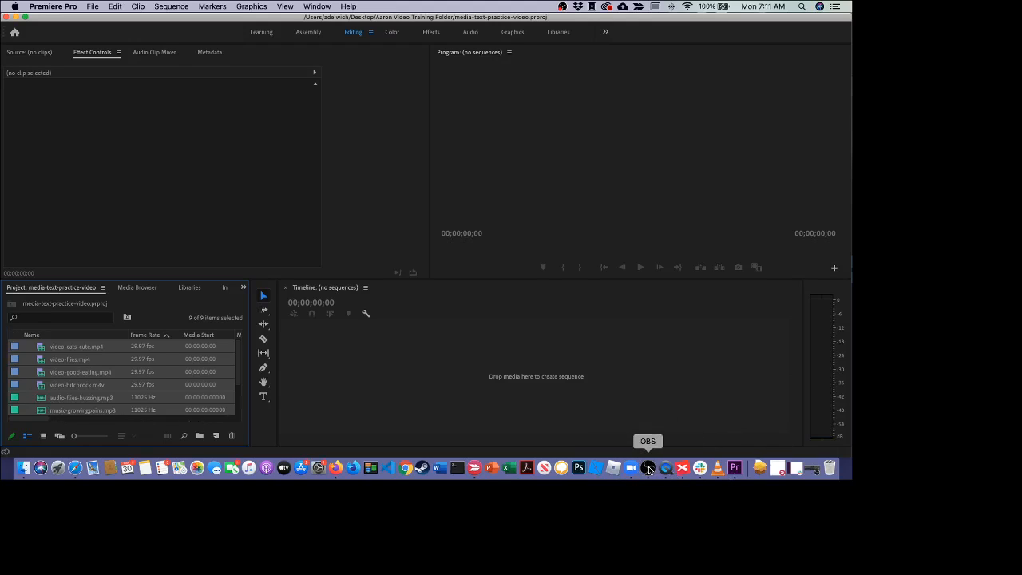